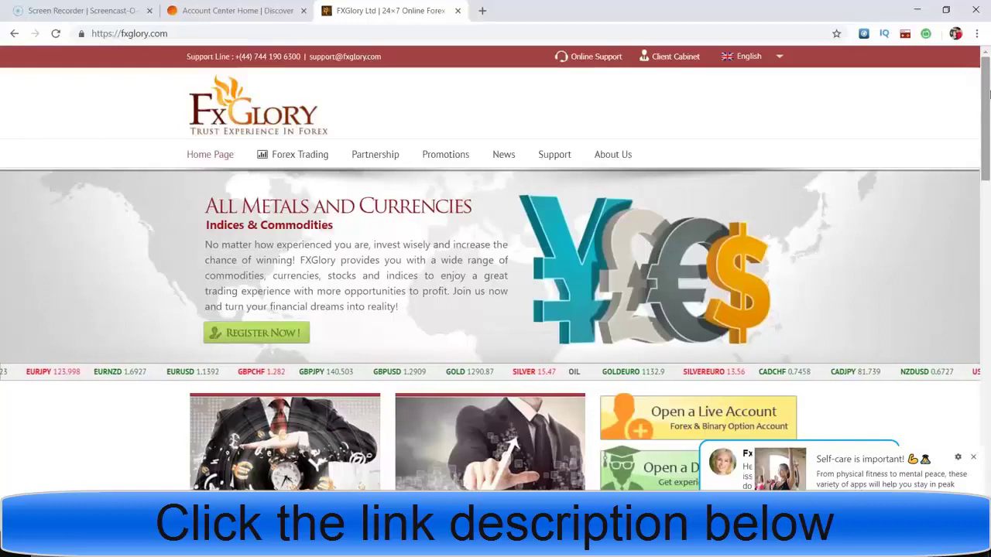
# Step: Look over the FXGlory home page down to the Open a Demo Account option, and switch to the MetaTrader 4 terminal
pyautogui.moveTo(988, 92)
pyautogui.mouseDown()
pyautogui.moveTo(988, 128)
pyautogui.moveTo(988, 91)
pyautogui.mouseUp()
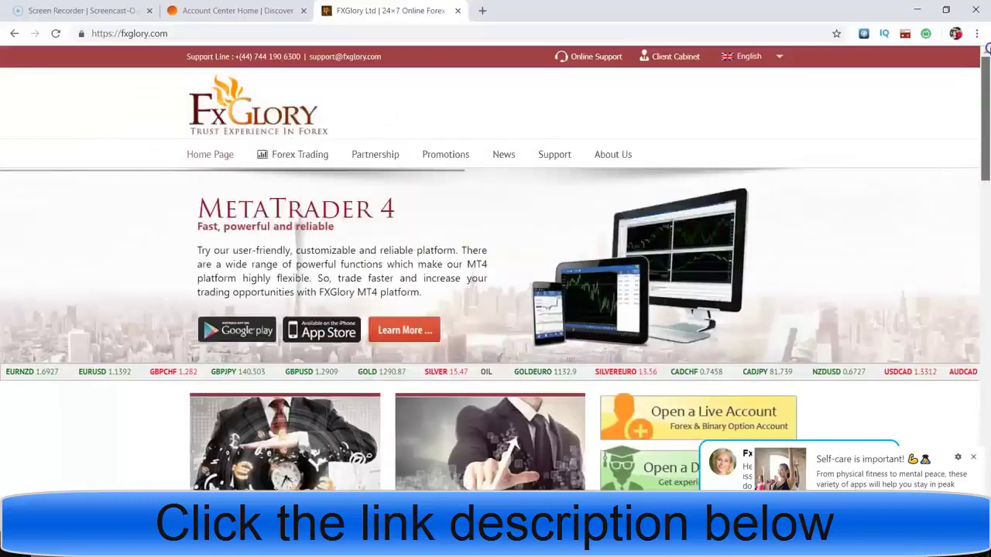
pyautogui.click(979, 34)
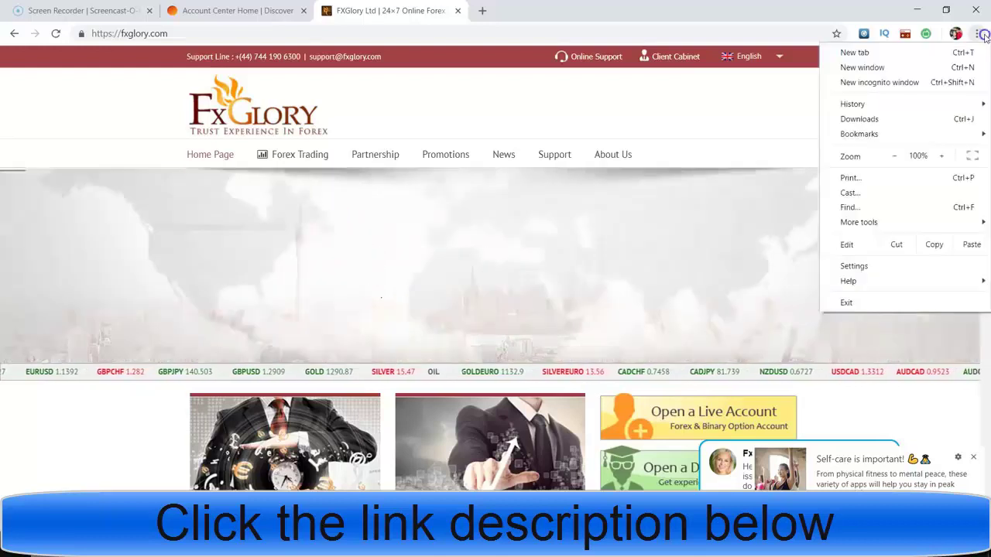
pyautogui.click(793, 121)
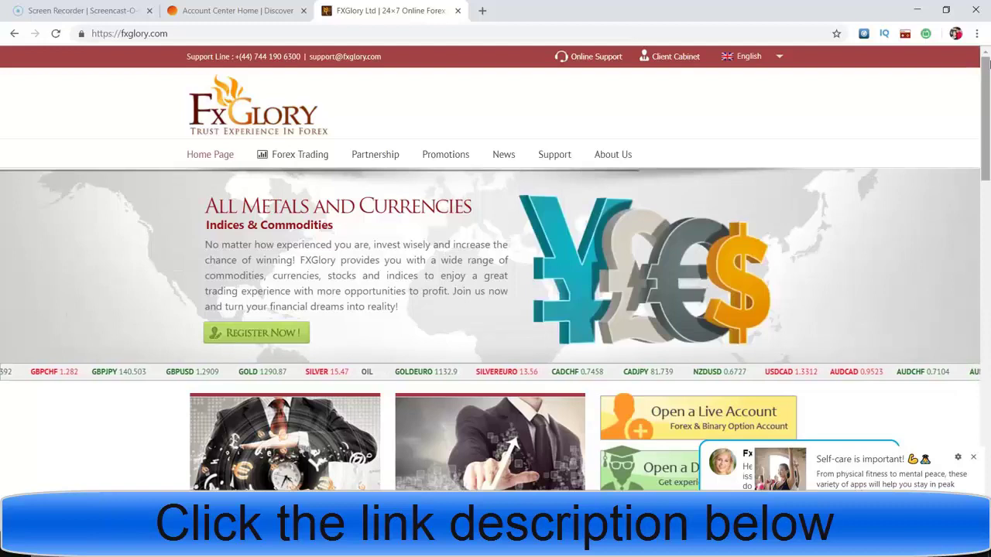
pyautogui.moveTo(987, 63); pyautogui.dragTo(988, 128)
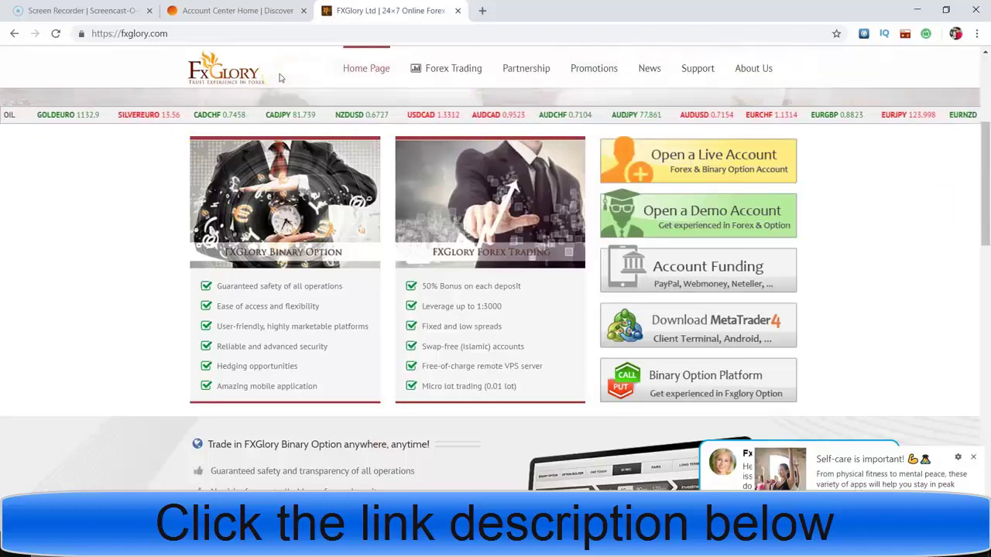
pyautogui.click(679, 219)
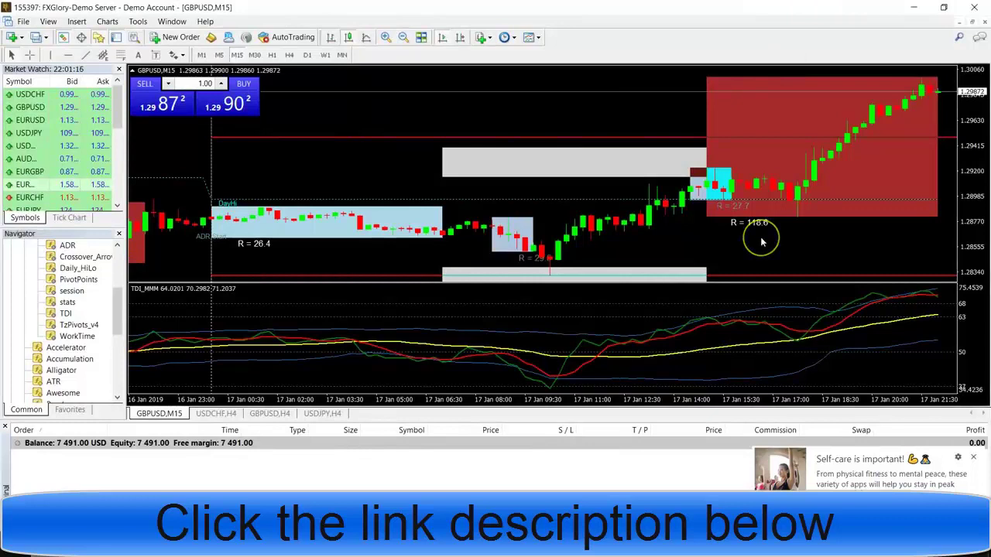
# Step: Dismiss the "Self-care is important!" notification covering the trading terminal
pyautogui.click(127, 9)
pyautogui.click(428, 263)
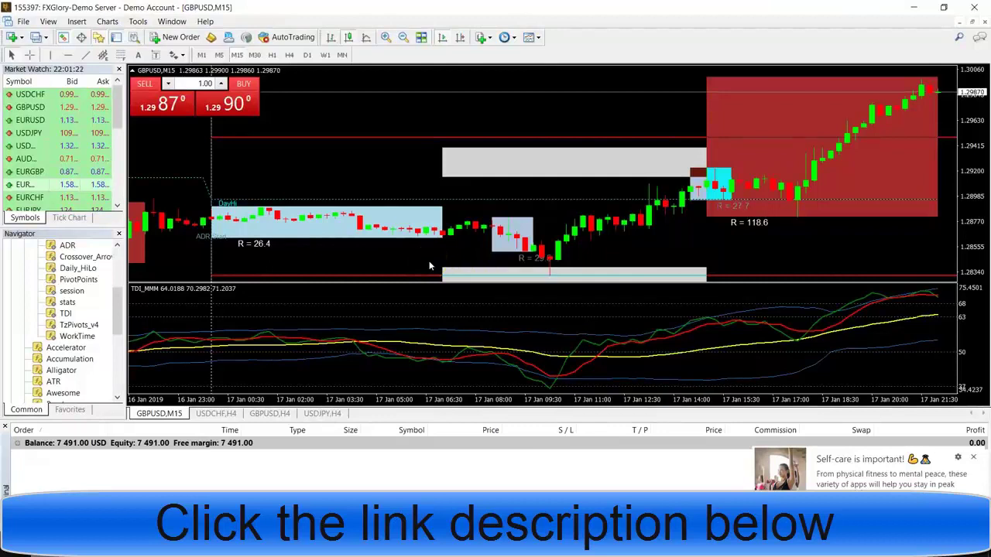
pyautogui.click(974, 458)
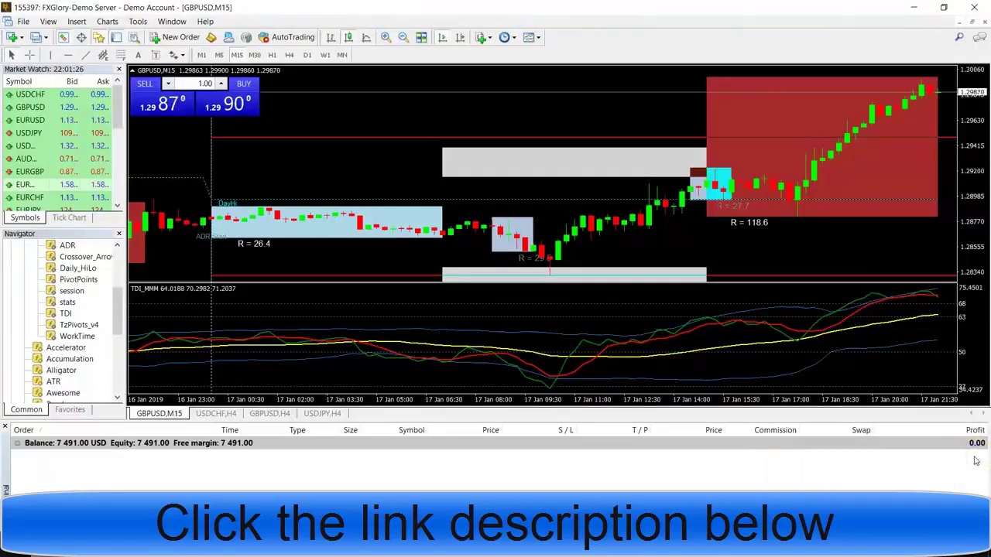
pyautogui.click(947, 103)
pyautogui.click(849, 202)
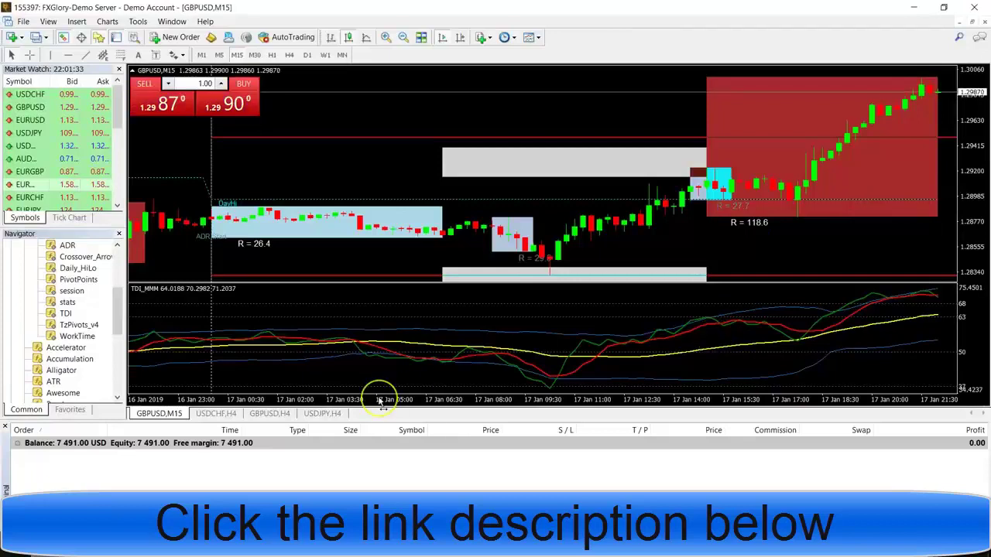
# Step: Tile the open chart windows and maximize the USDJPY,H4 chart
pyautogui.click(7, 20)
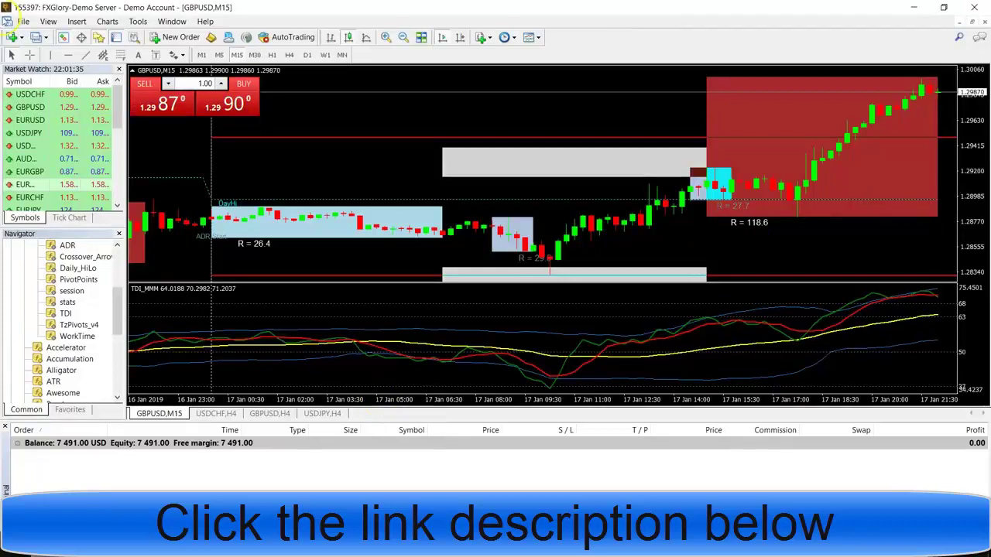
pyautogui.click(421, 37)
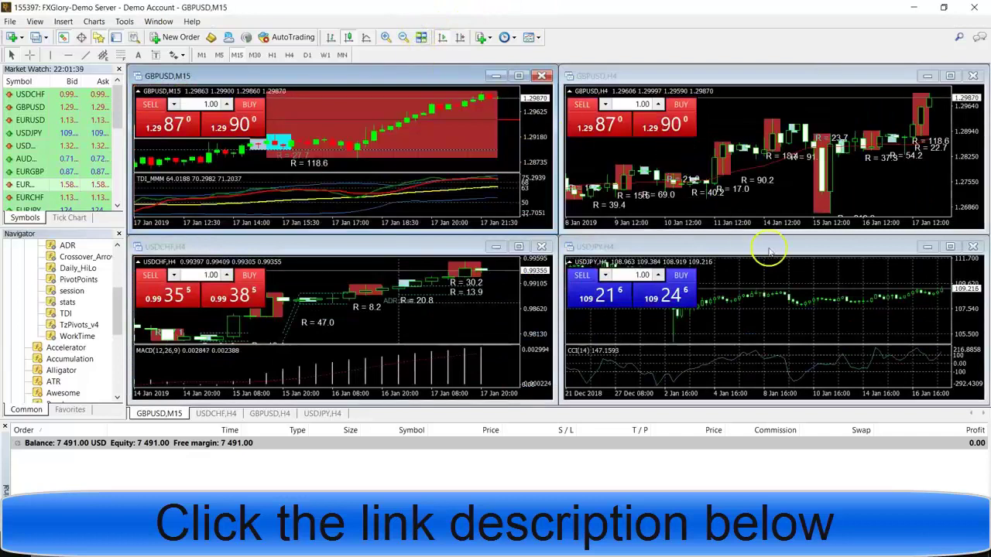
pyautogui.click(951, 247)
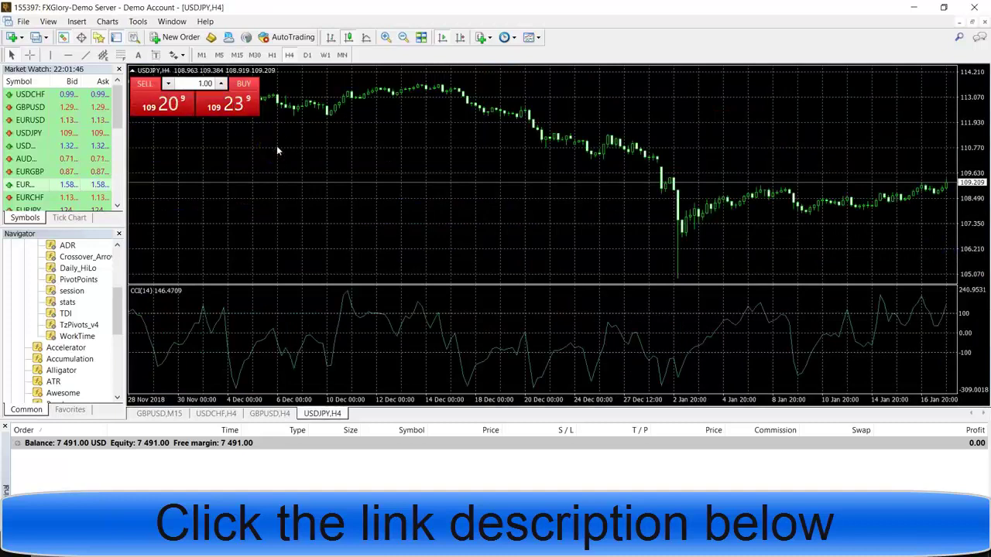
pyautogui.rightClick(276, 146)
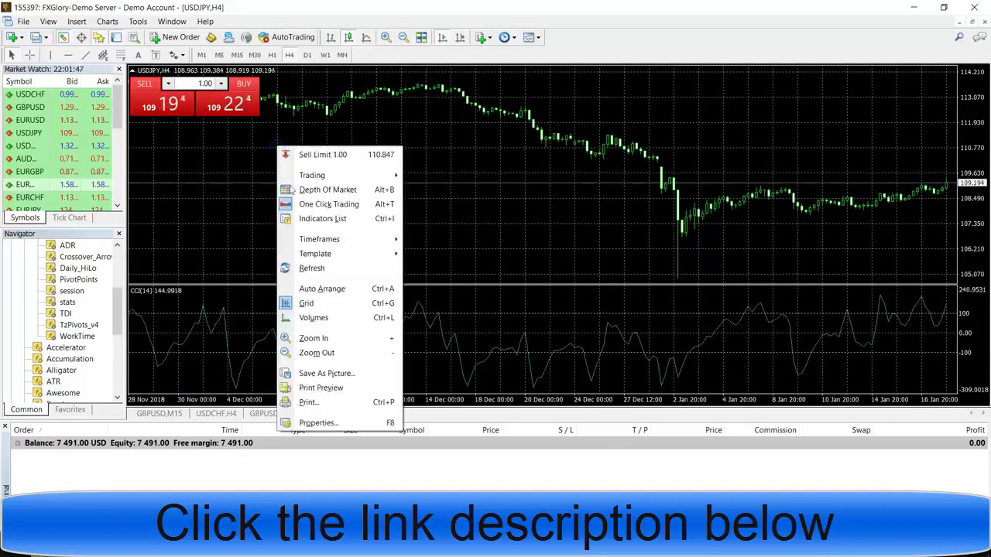
pyautogui.click(356, 422)
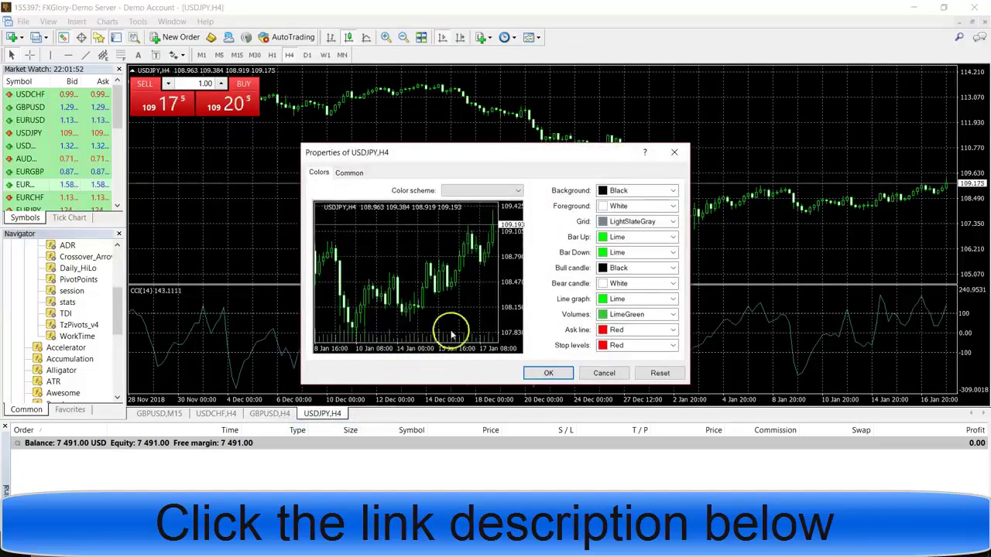
pyautogui.click(675, 152)
# Step: Hide the grid on the USDJPY,H4 chart
pyautogui.rightClick(623, 124)
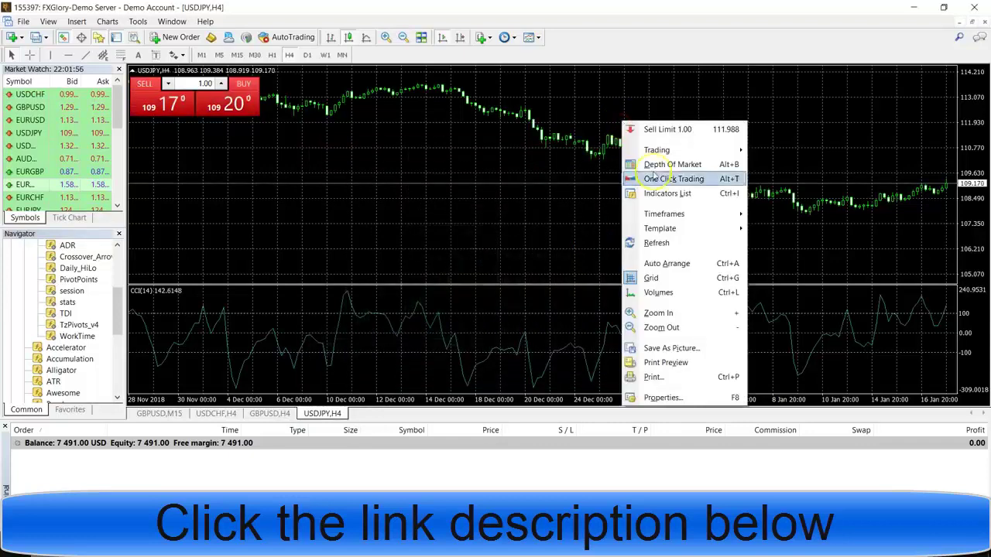
pyautogui.click(692, 279)
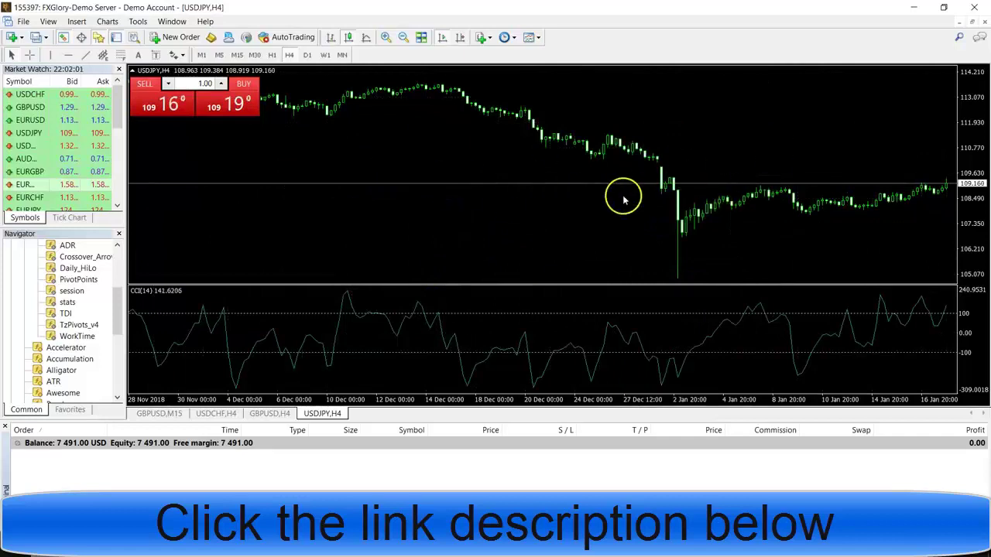
# Step: Set the USDJPY,H4 chart's bull candle color to LawnGreen and its bear candle color to Red, and apply the properties
pyautogui.rightClick(490, 147)
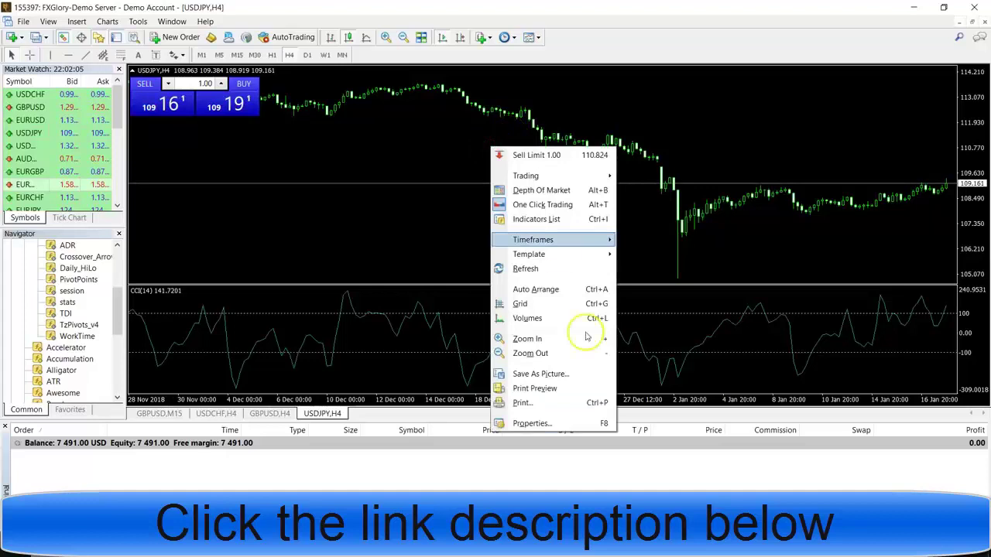
pyautogui.click(585, 424)
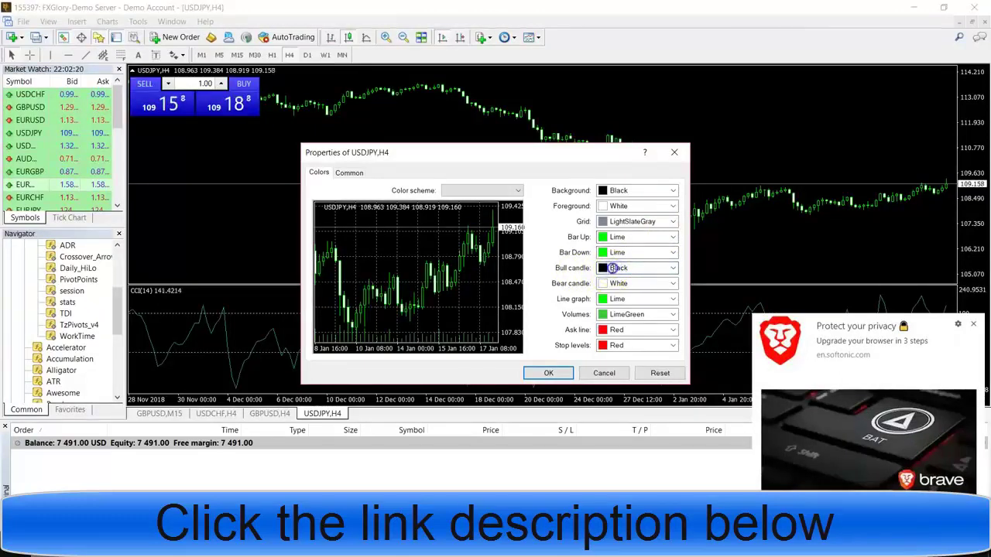
pyautogui.click(674, 268)
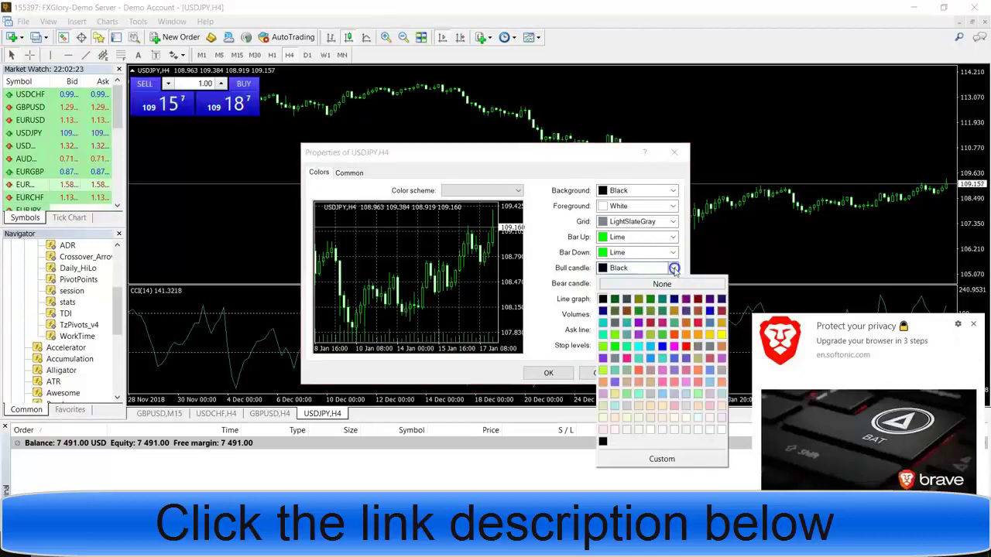
pyautogui.click(615, 335)
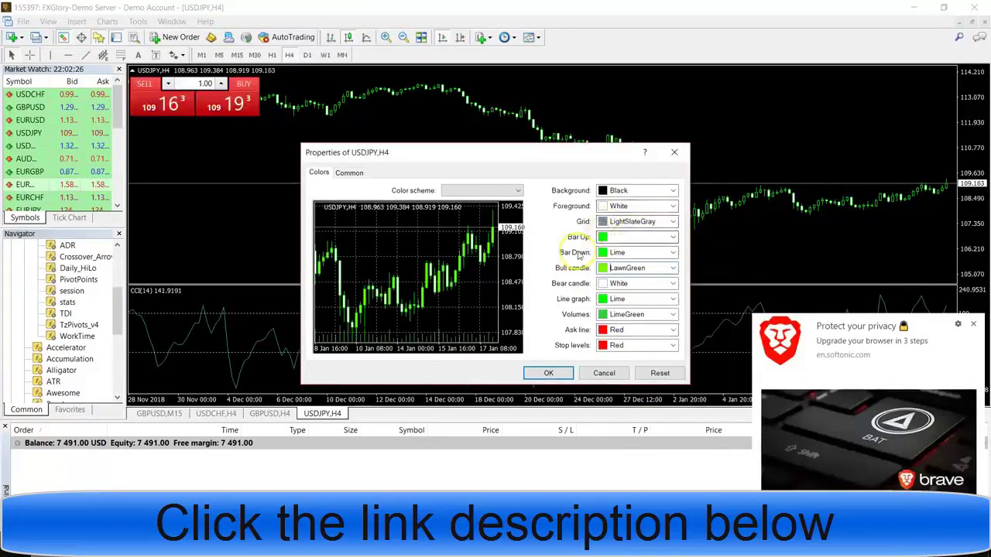
pyautogui.click(657, 285)
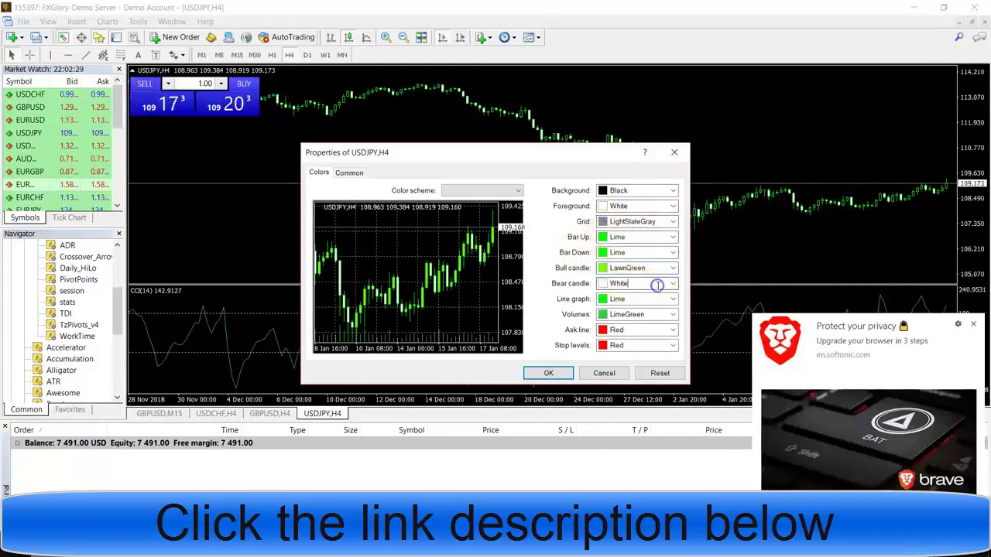
pyautogui.click(669, 284)
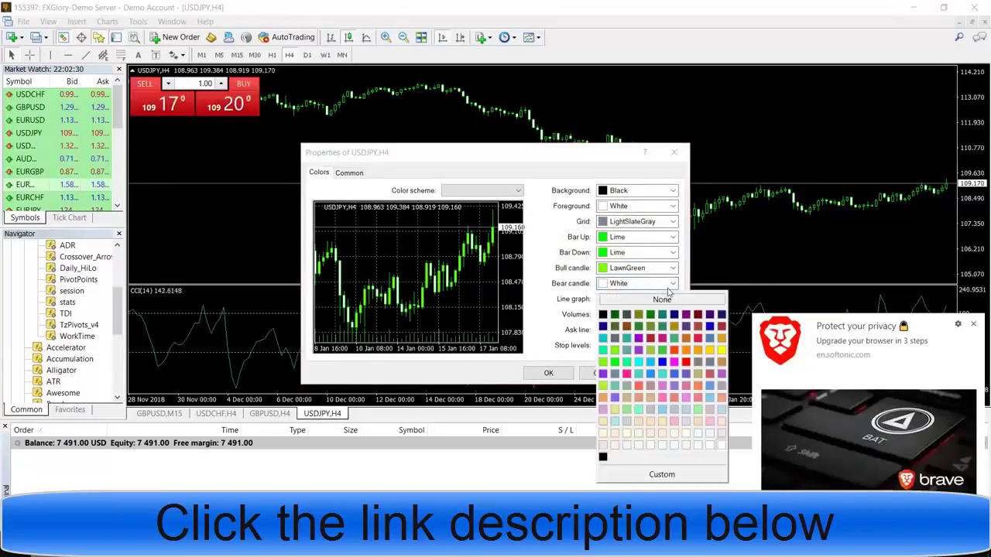
pyautogui.click(685, 361)
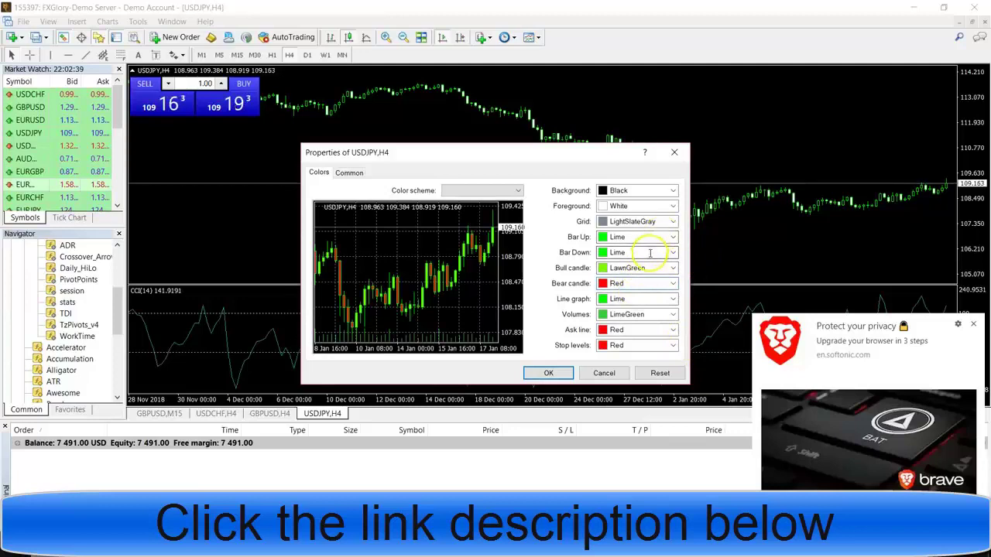
pyautogui.click(565, 375)
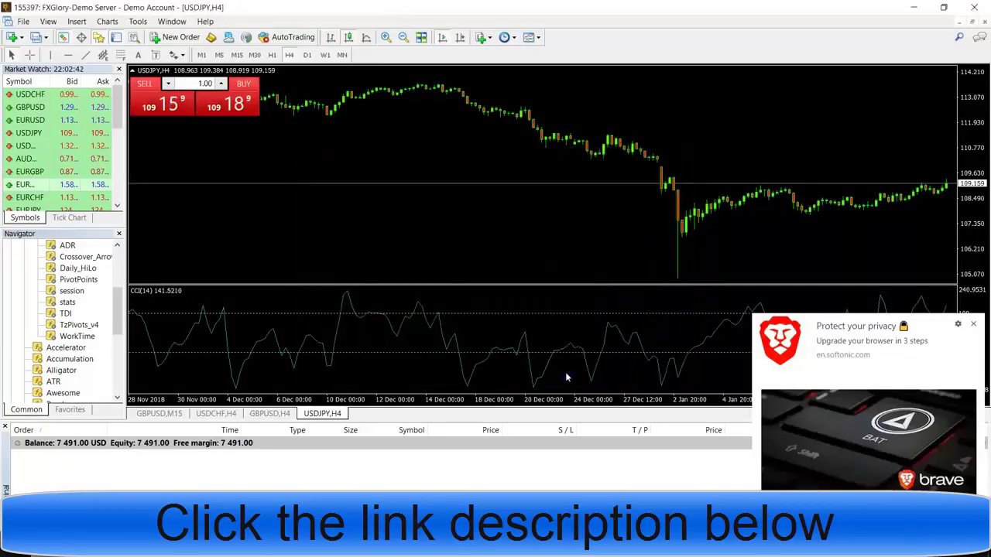
# Step: Zoom in on the USDJPY,H4 chart to the largest candle size and dismiss the "Protect your privacy" notification
pyautogui.click(387, 39)
pyautogui.click(387, 39)
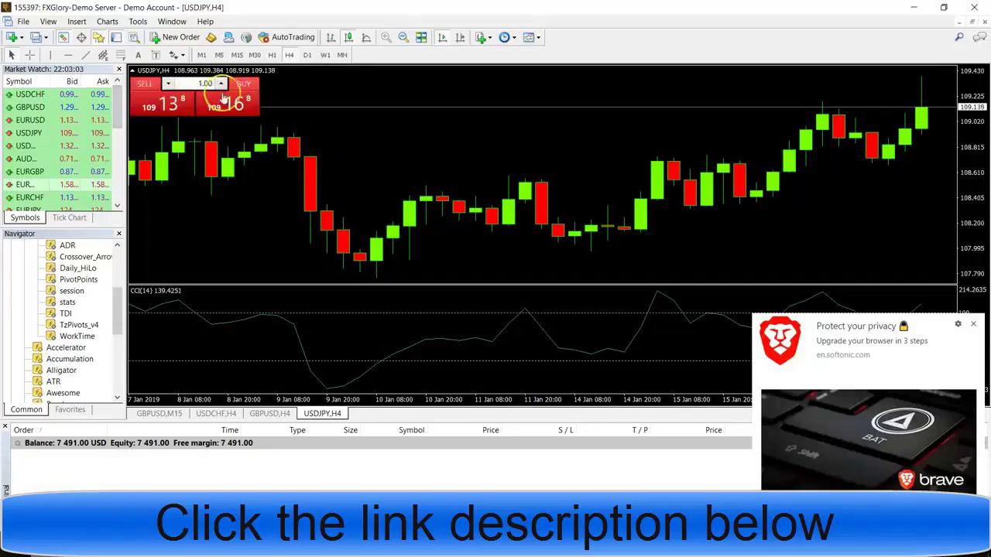
pyautogui.rightClick(292, 94)
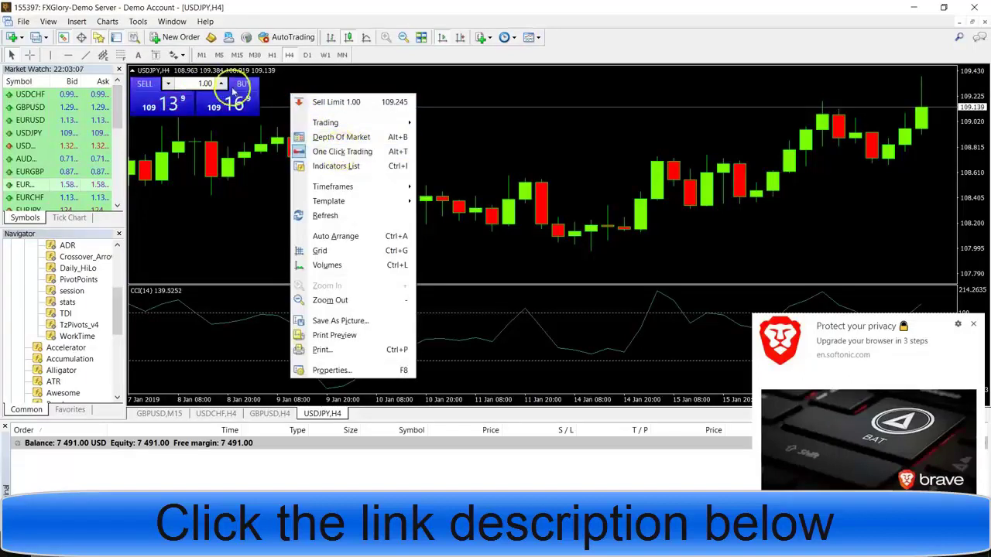
pyautogui.click(213, 186)
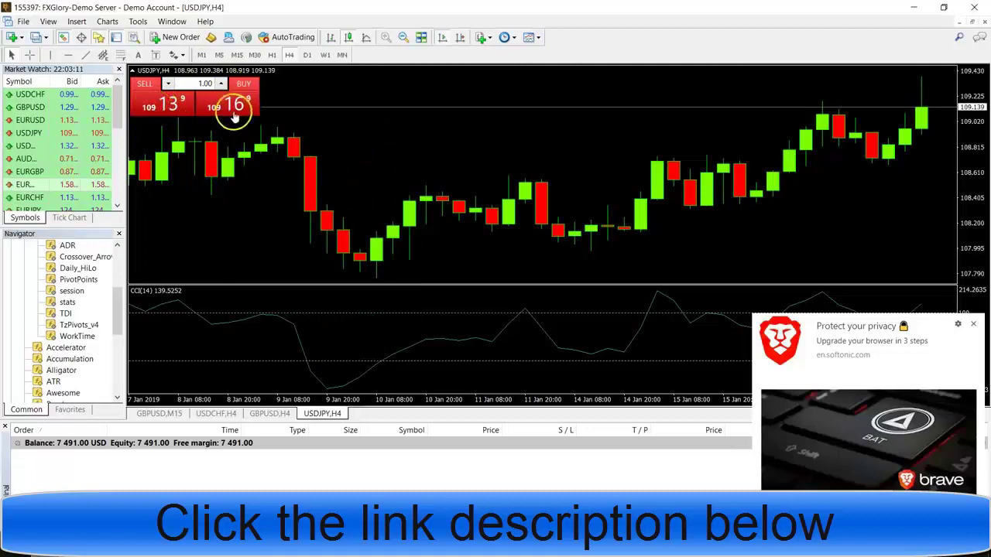
pyautogui.click(975, 324)
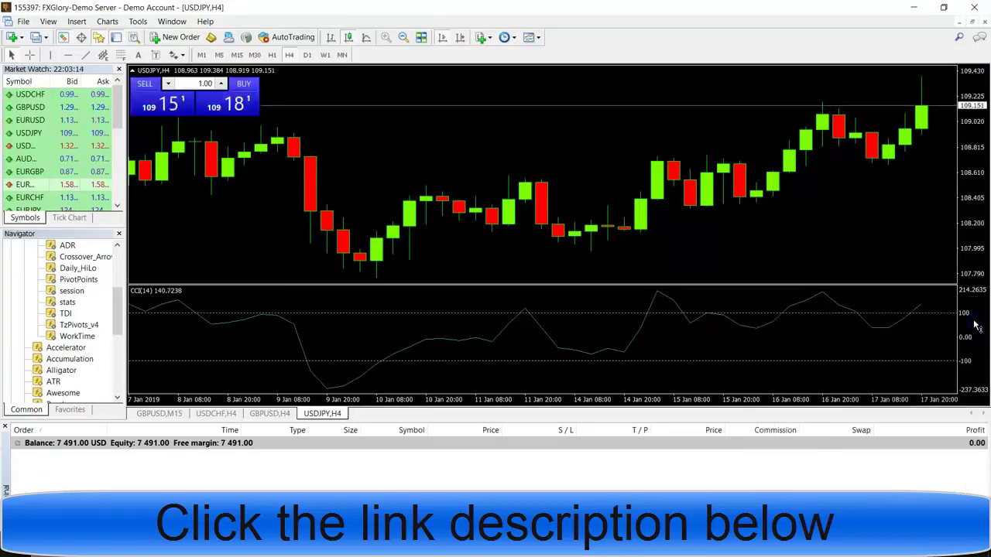
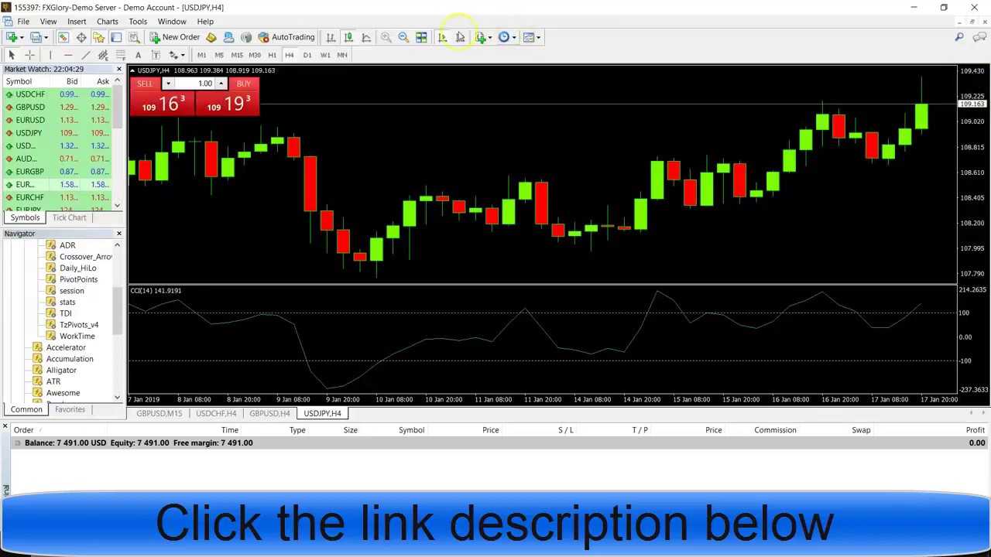
# Step: Switch the USDJPY chart to the M15 timeframe and adjust its zoom so the individual candles are readable
pyautogui.click(402, 37)
pyautogui.click(403, 37)
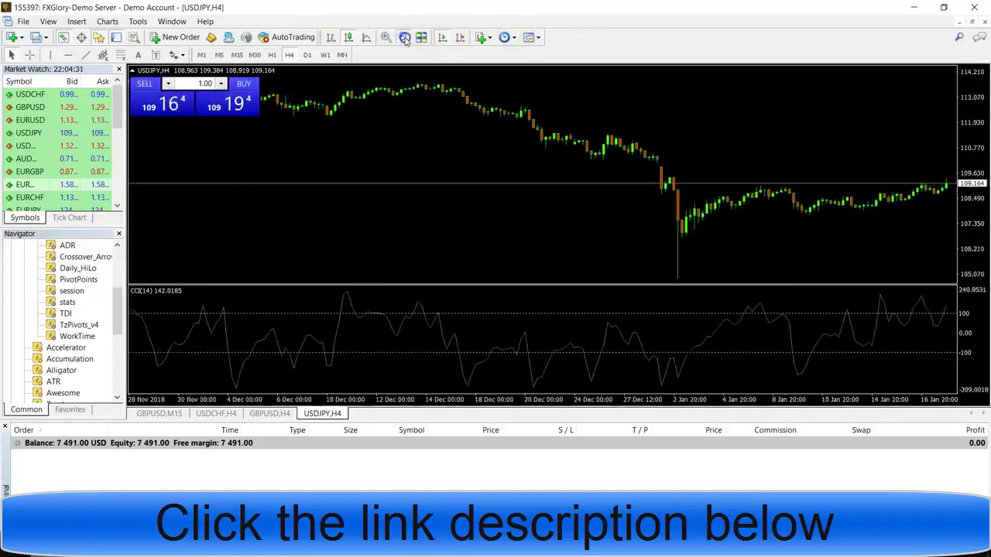
pyautogui.click(403, 37)
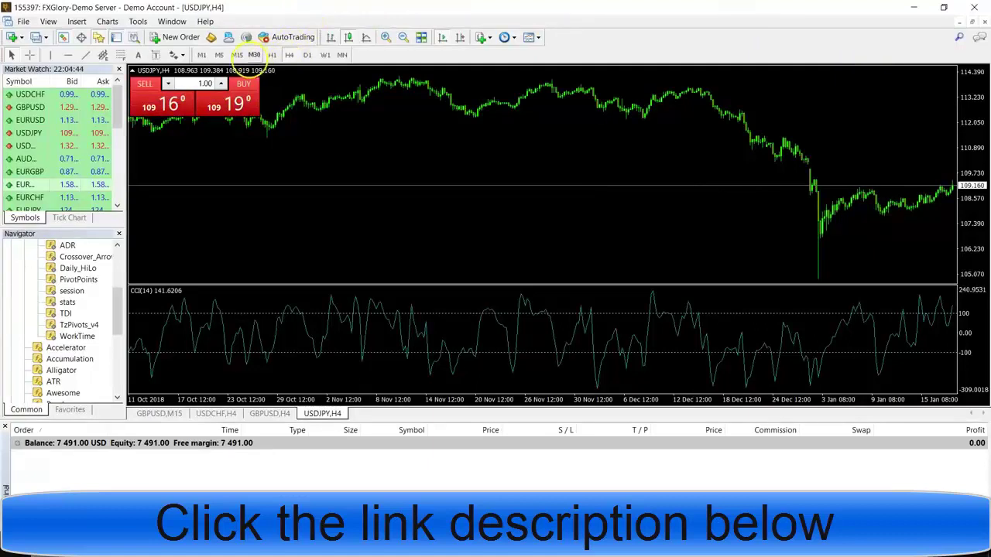
pyautogui.click(237, 55)
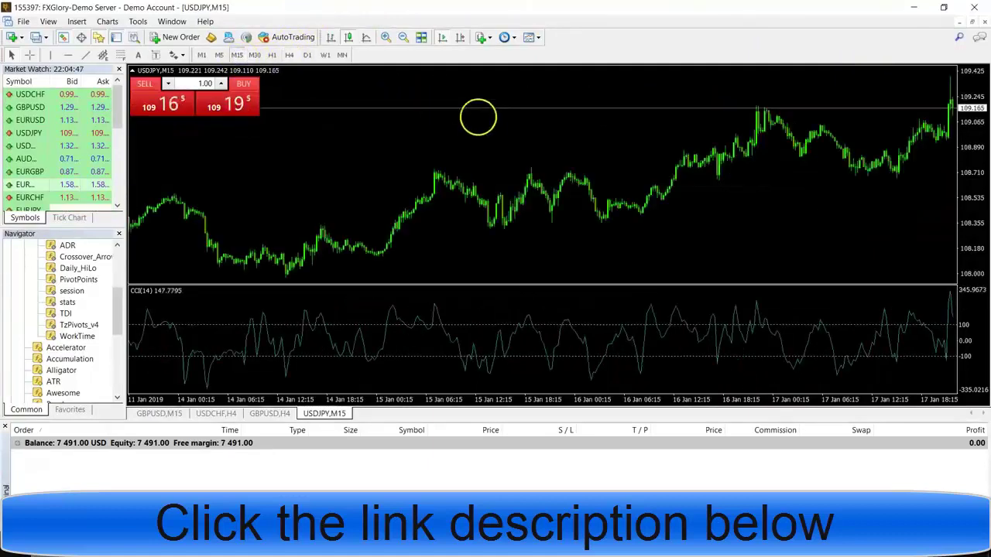
pyautogui.click(403, 37)
pyautogui.click(404, 37)
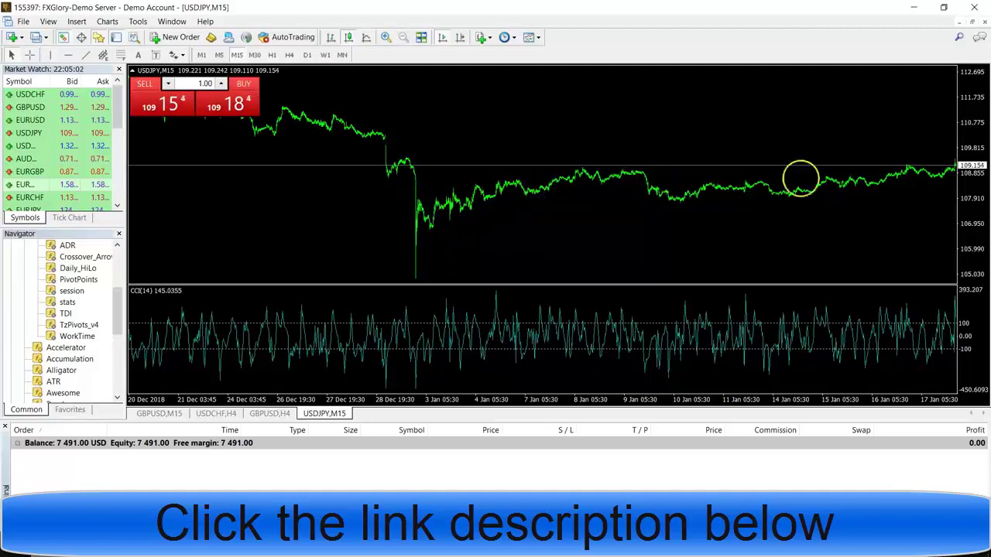
pyautogui.click(392, 37)
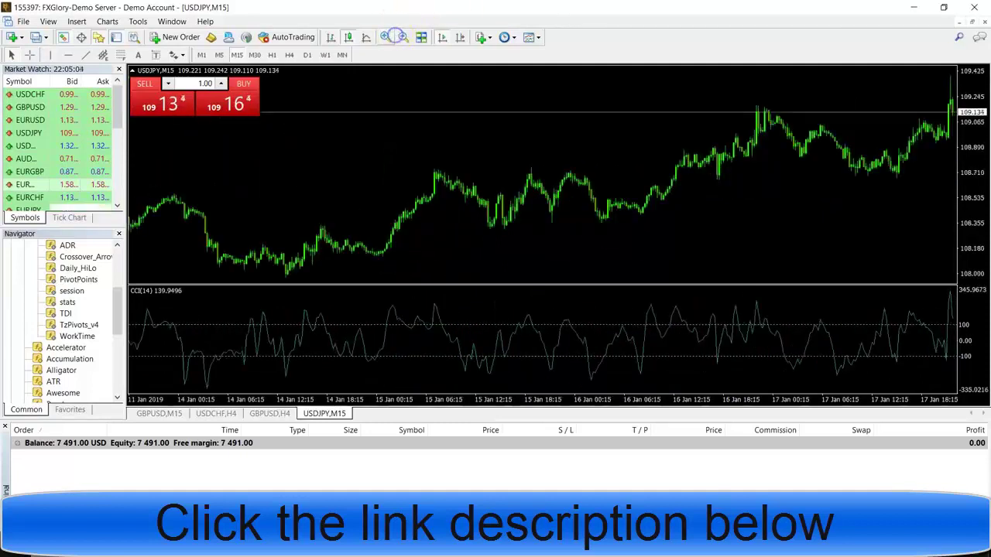
pyautogui.click(393, 36)
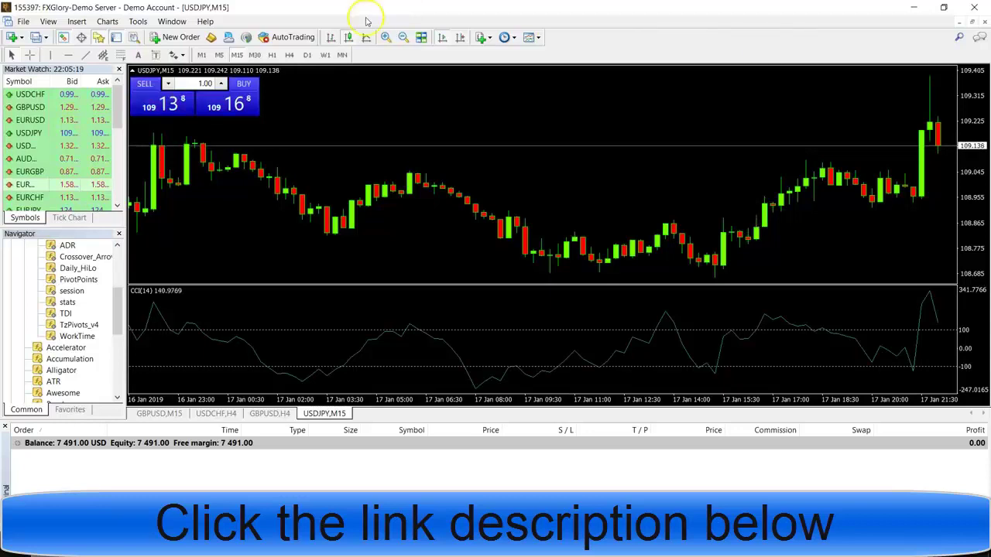
# Step: Tile all open chart windows again
pyautogui.click(422, 38)
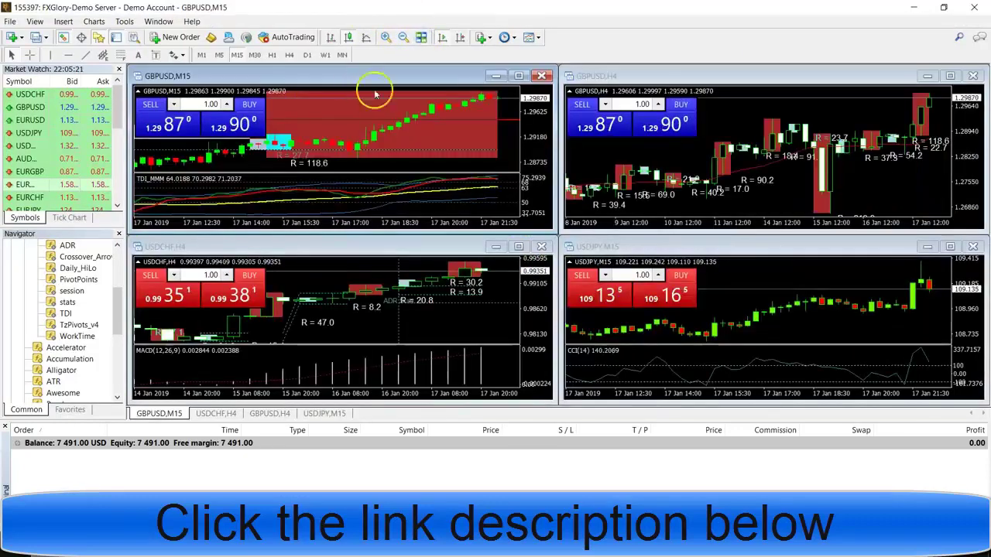
# Step: Maximize the GBPUSD,M15 chart window and adjust its zoom so the individual candles are readable
pyautogui.click(519, 76)
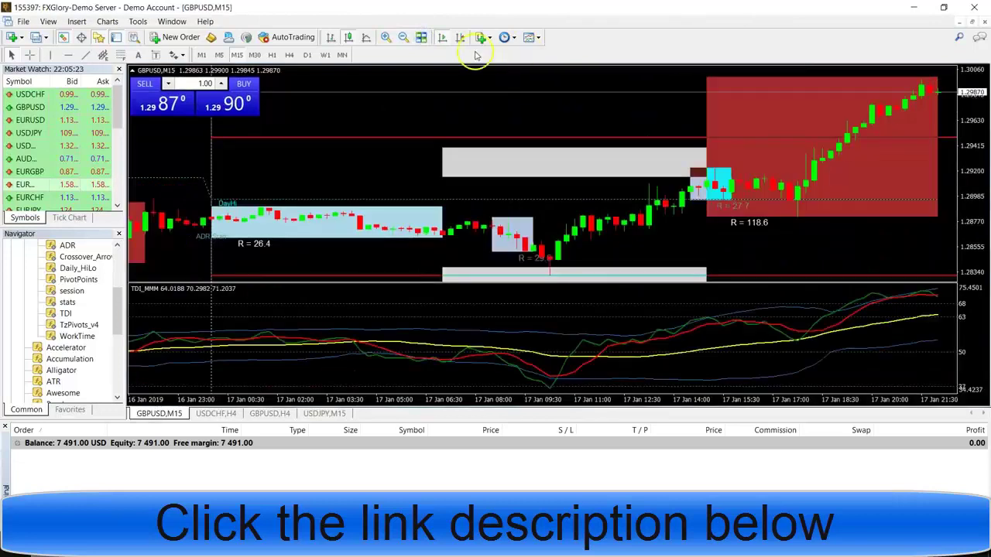
pyautogui.click(403, 38)
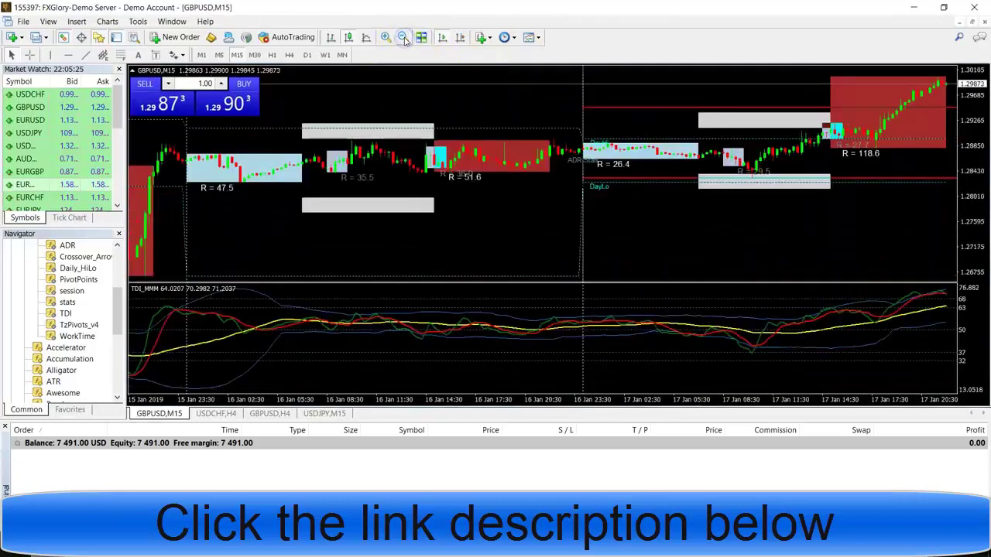
pyautogui.click(385, 38)
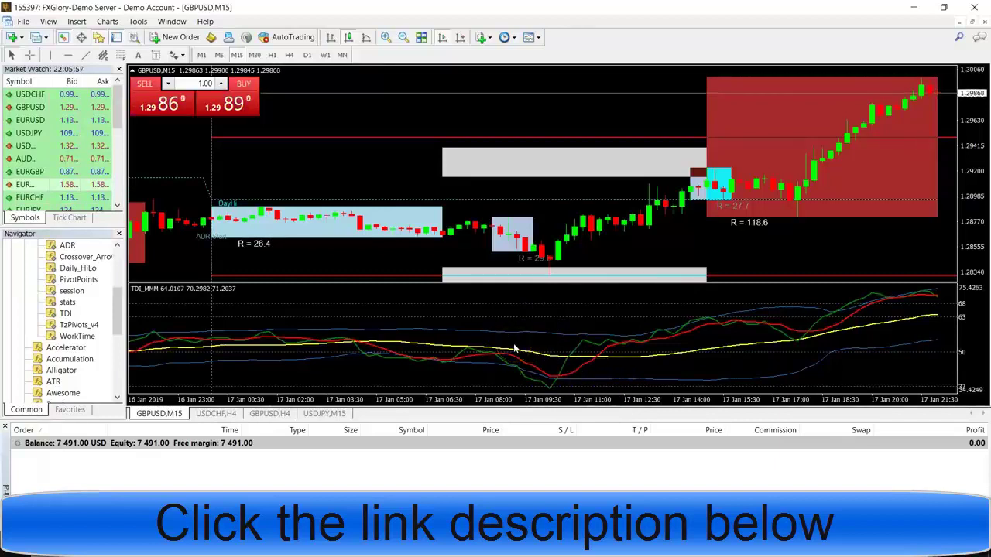
# Step: Examine the session boxes and TDI_MMM lines on the GBPUSD,M15 chart, going back from 17 January to 9 January 2019
pyautogui.moveTo(499, 357)
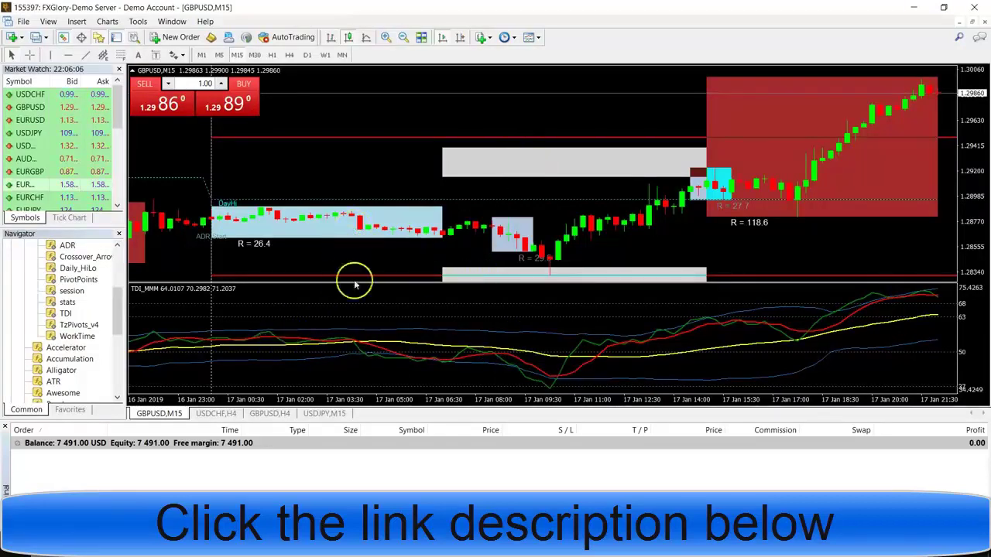
pyautogui.moveTo(366, 325); pyautogui.dragTo(451, 302)
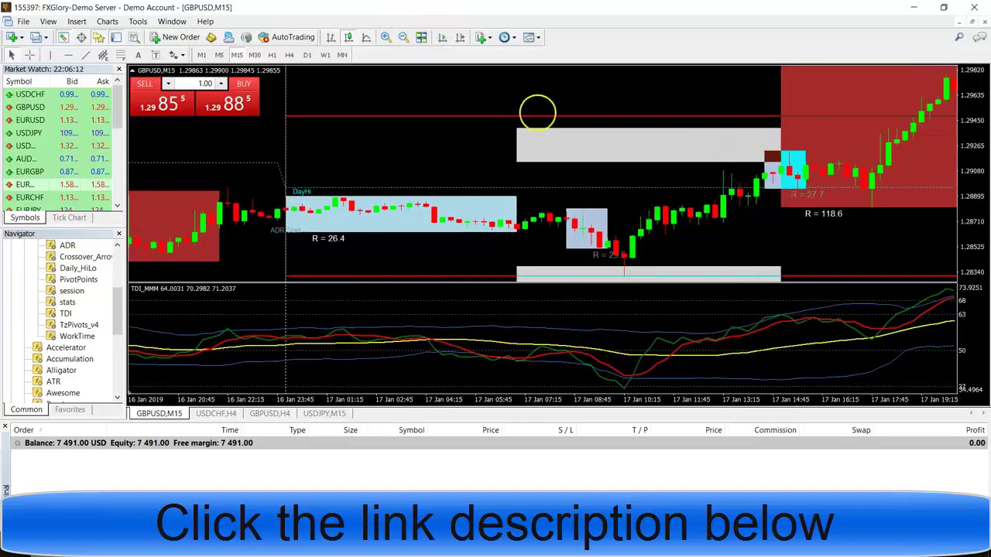
pyautogui.moveTo(537, 112); pyautogui.dragTo(574, 287)
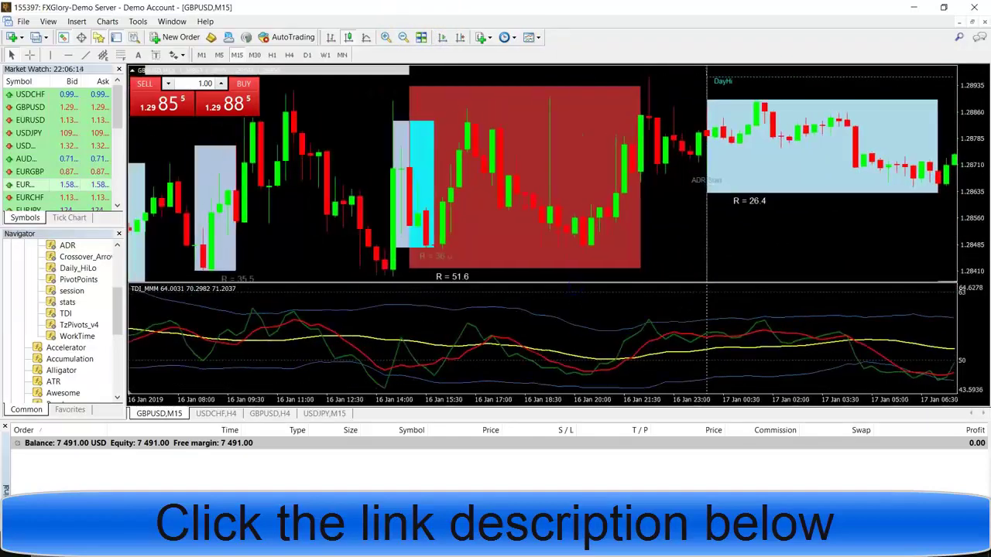
pyautogui.moveTo(402, 232); pyautogui.dragTo(739, 283)
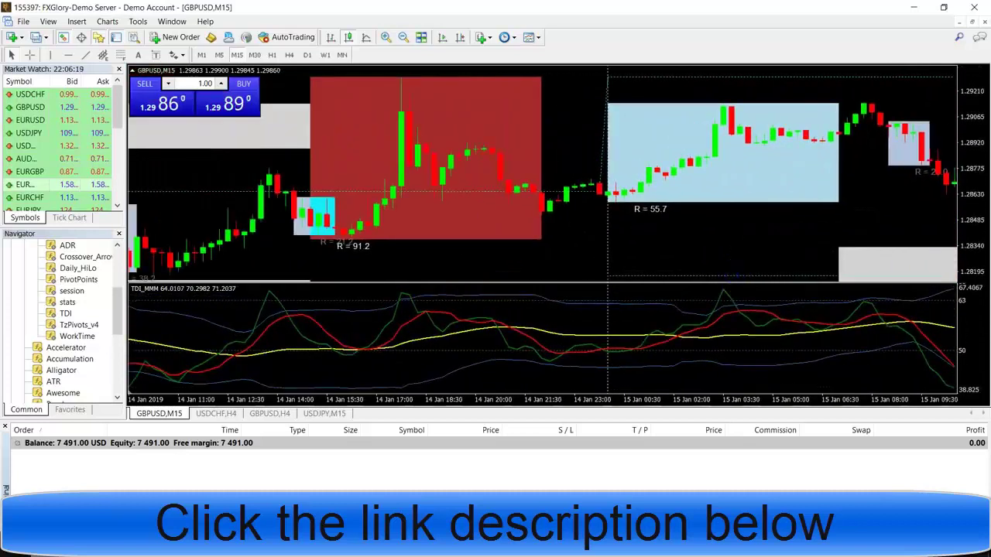
pyautogui.click(699, 112)
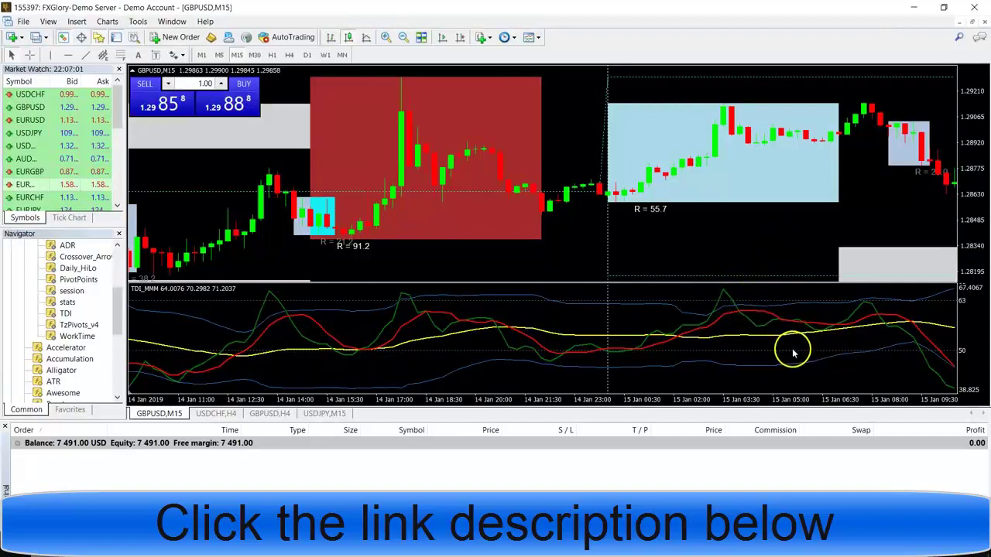
pyautogui.scroll(-6, 397, 302)
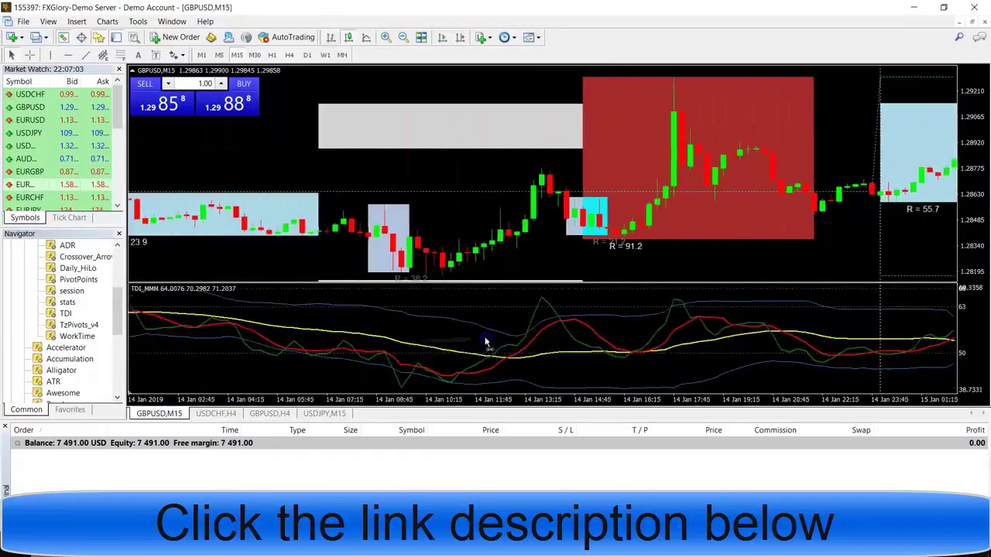
pyautogui.scroll(-6, 506, 325)
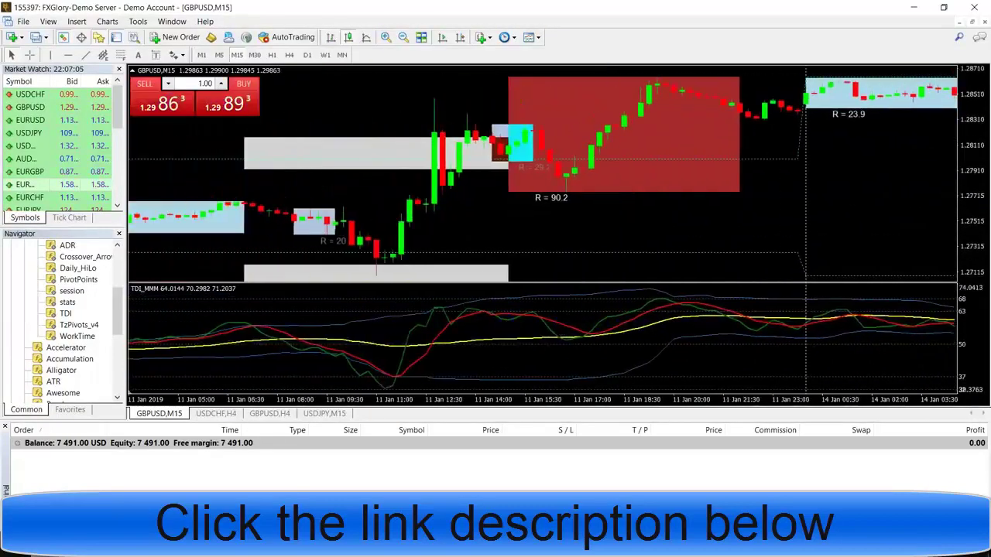
pyautogui.scroll(-2, 381, 332)
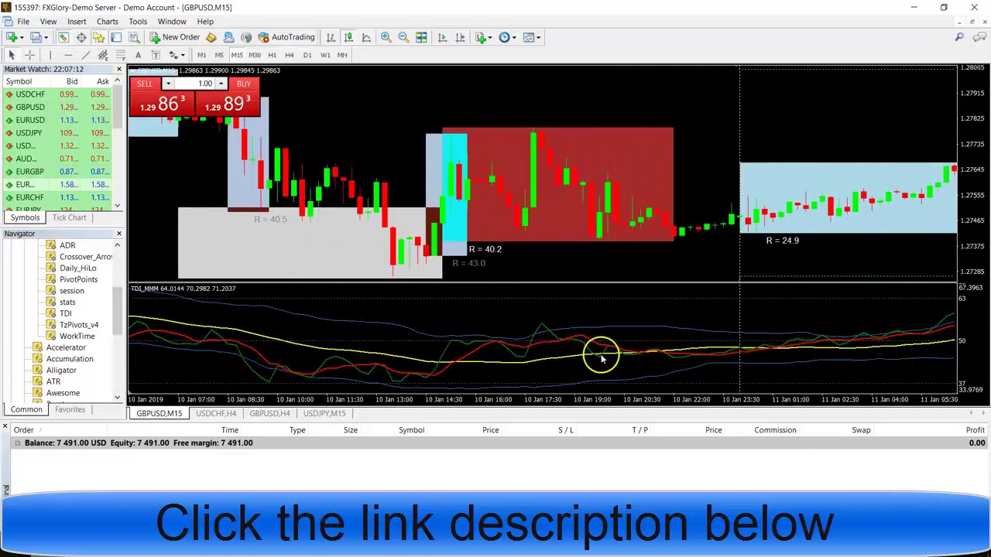
pyautogui.scroll(-5, 397, 317)
pyautogui.scroll(-3, 566, 321)
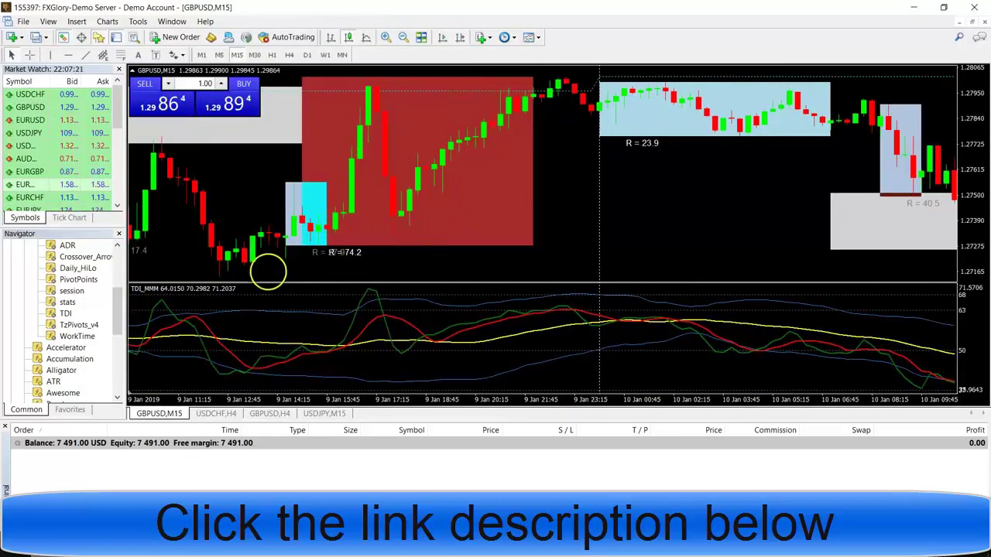
# Step: Compare the TDI_MMM line crossings with the price moves on the GBPUSD,M15 chart from 9 to 11 January 2019
pyautogui.moveTo(267, 271); pyautogui.dragTo(432, 271)
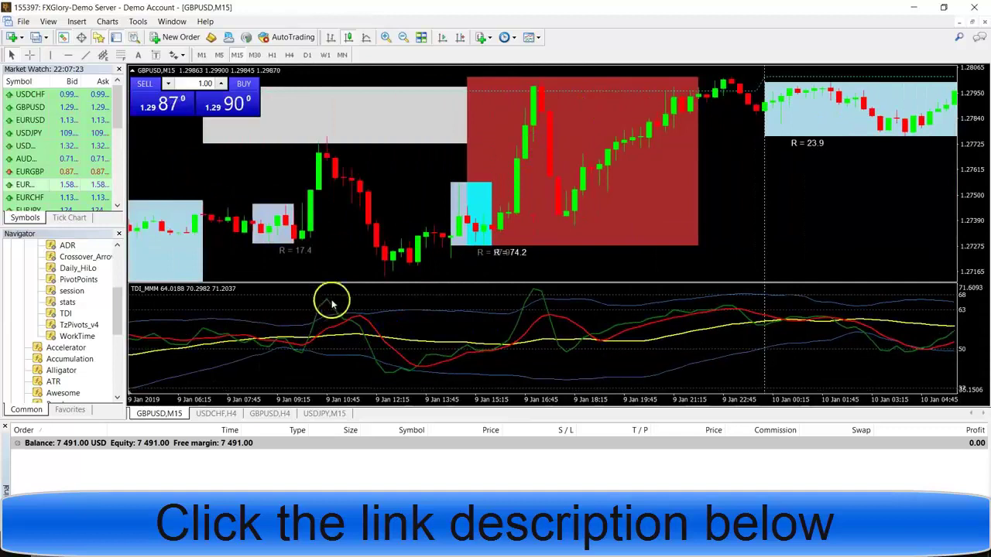
pyautogui.scroll(-3, 703, 327)
pyautogui.moveTo(703, 327); pyautogui.dragTo(188, 354)
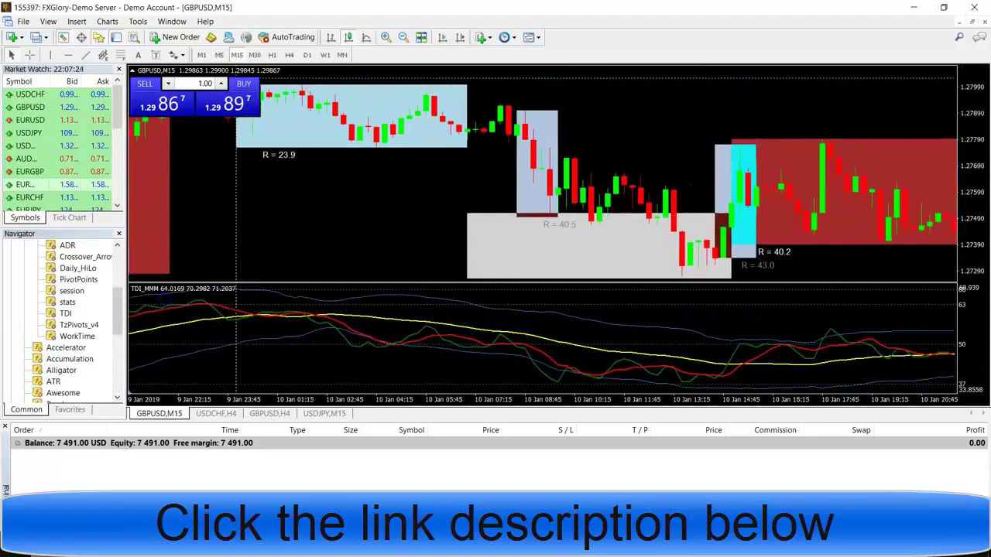
pyautogui.moveTo(546, 347); pyautogui.dragTo(275, 346)
pyautogui.moveTo(744, 352); pyautogui.dragTo(457, 352)
pyautogui.moveTo(611, 248); pyautogui.dragTo(302, 248)
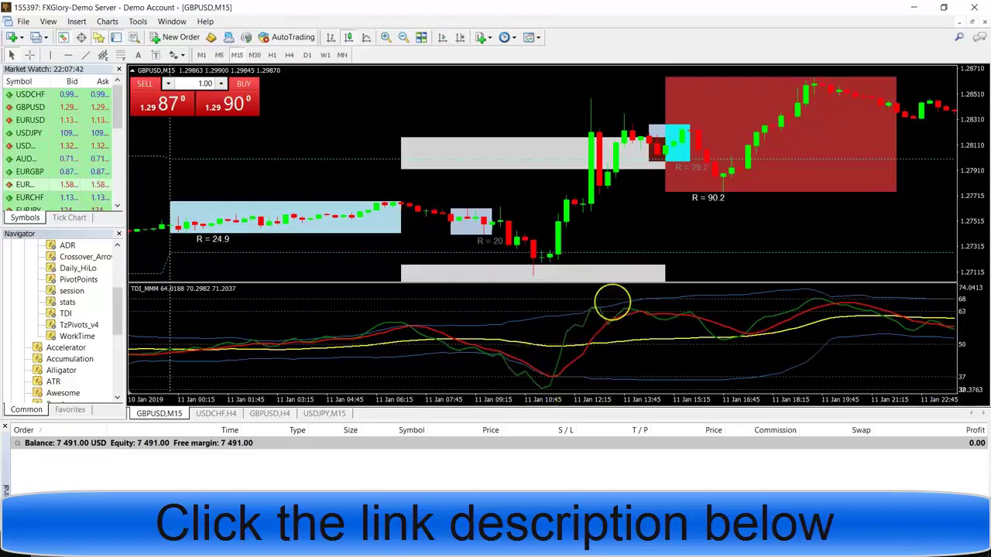
# Step: Examine the candles and TDI_MMM signals on the GBPUSD,M15 chart forward through the 14 and 15 January 2019 sessions
pyautogui.press('Right')
pyautogui.press('Right')
pyautogui.press('Right')
pyautogui.press('Right')
pyautogui.press('Right')
pyautogui.press('Right')
pyautogui.press('Right')
pyautogui.press('Right')
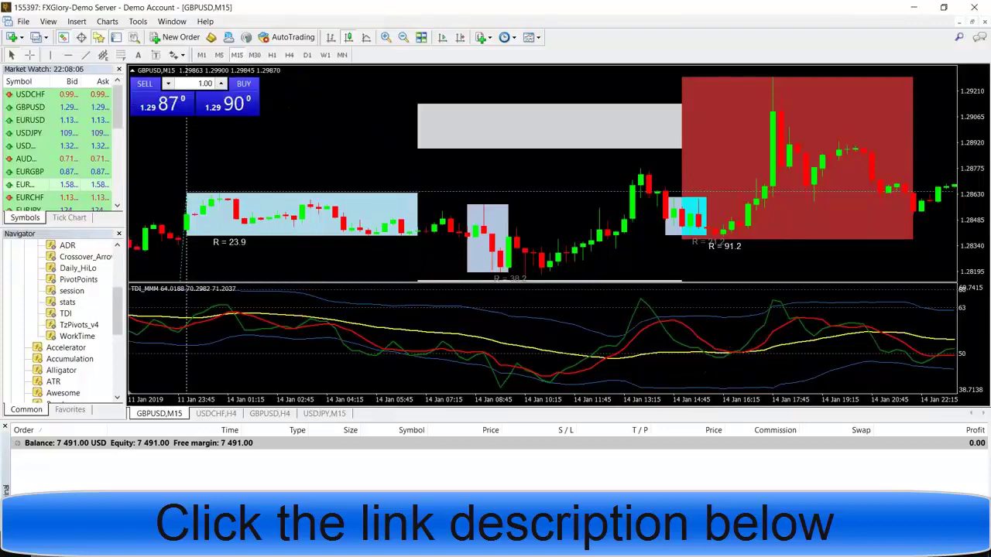
pyautogui.scroll(-5, 641, 376)
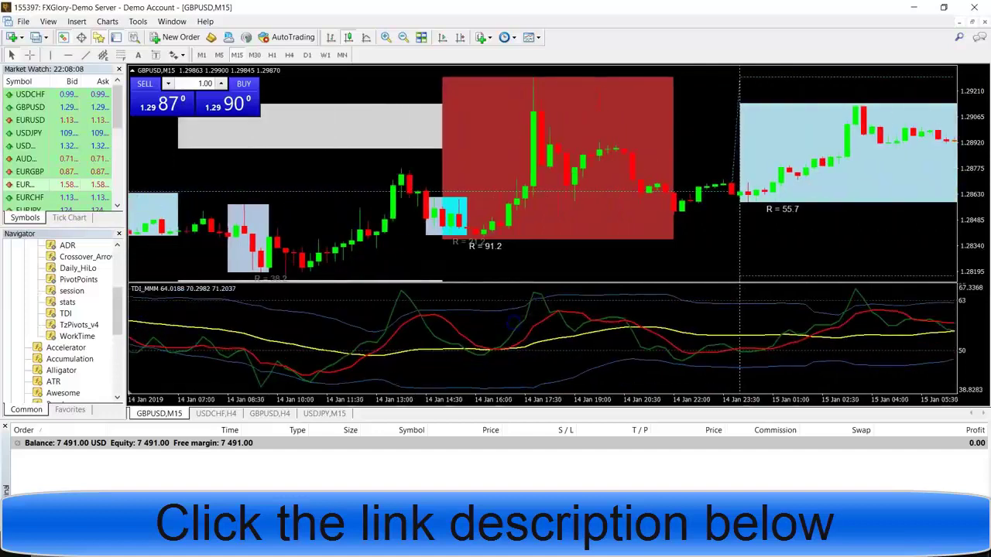
pyautogui.scroll(-10, 825, 362)
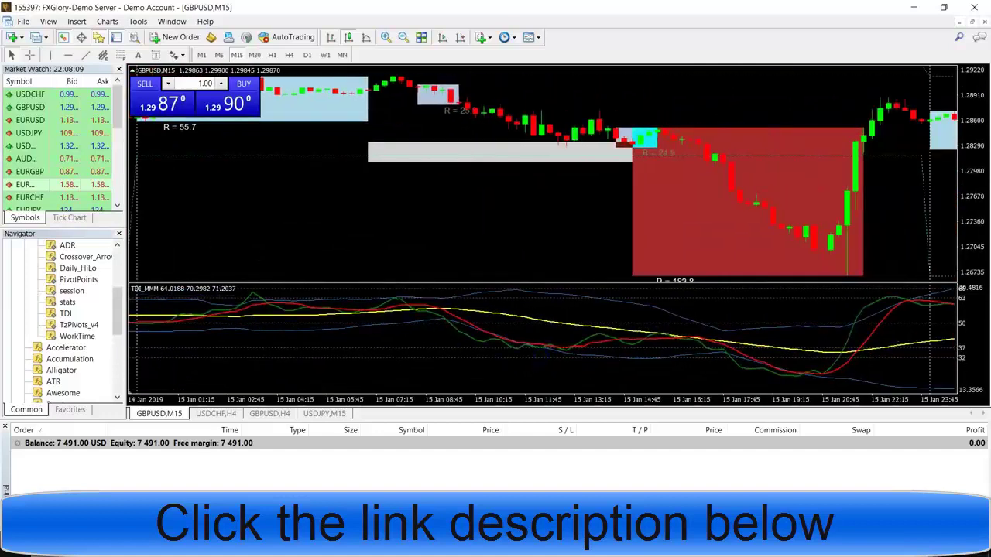
pyautogui.scroll(4, 635, 255)
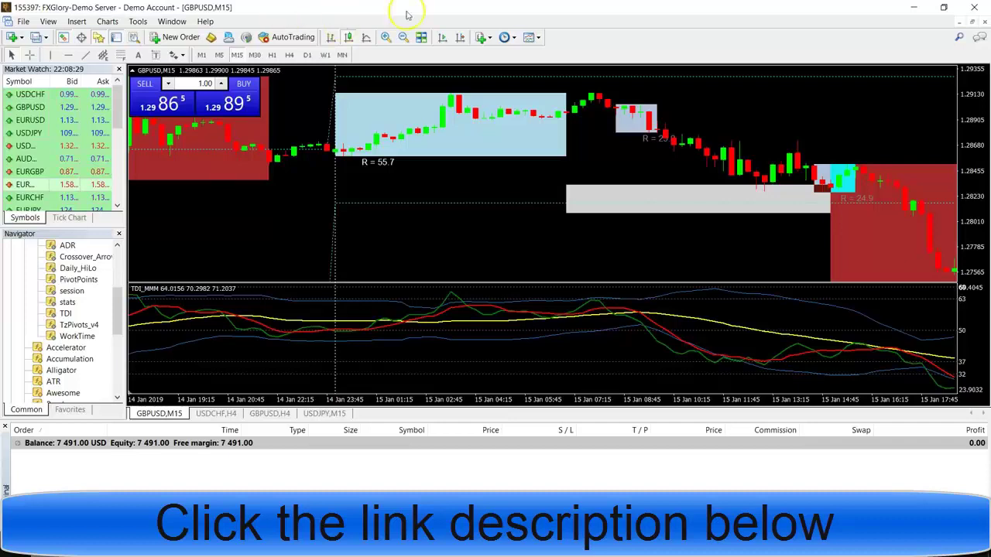
# Step: Zoom out the GBPUSD,M15 chart to show several days and measure the red 14 January session box with the crosshair
pyautogui.click(403, 37)
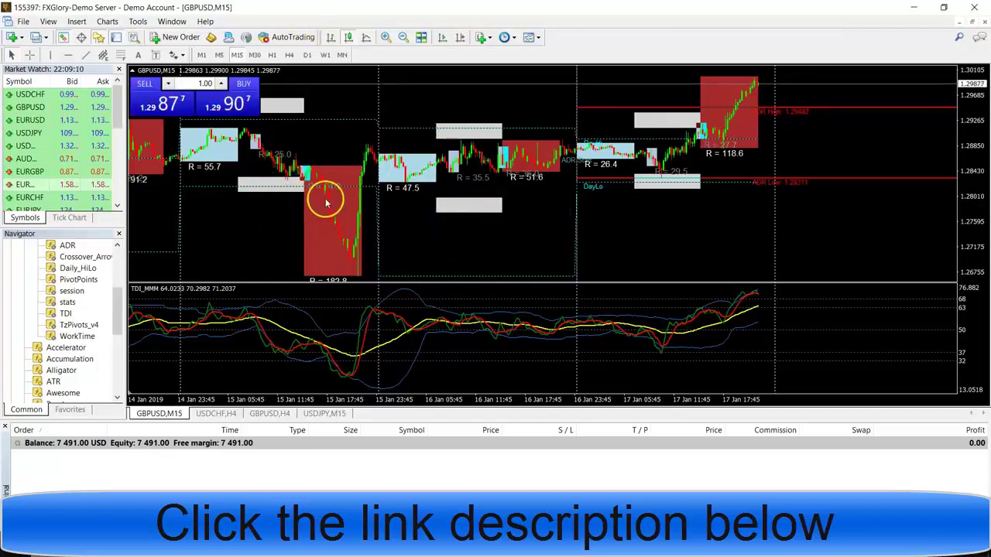
pyautogui.moveTo(401, 188); pyautogui.dragTo(590, 212)
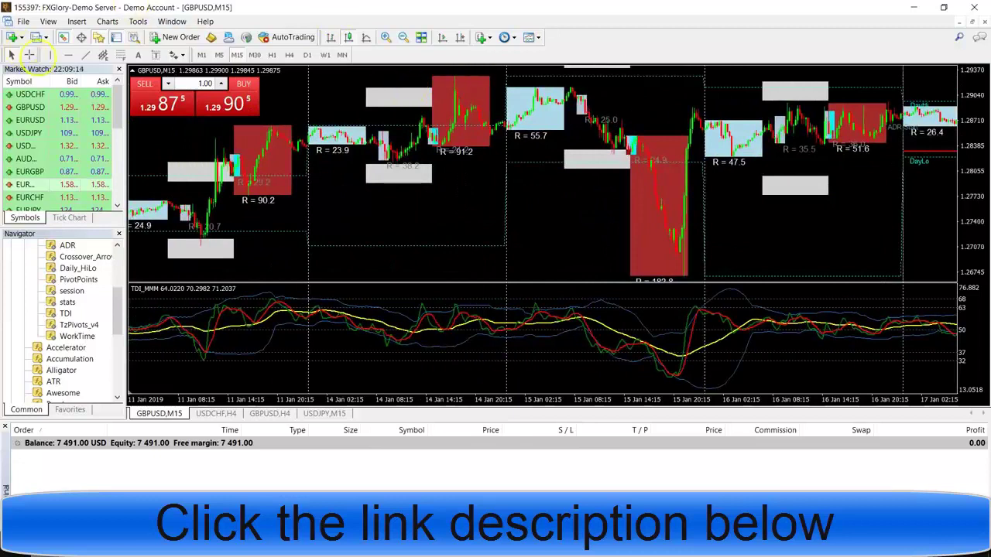
pyautogui.click(28, 55)
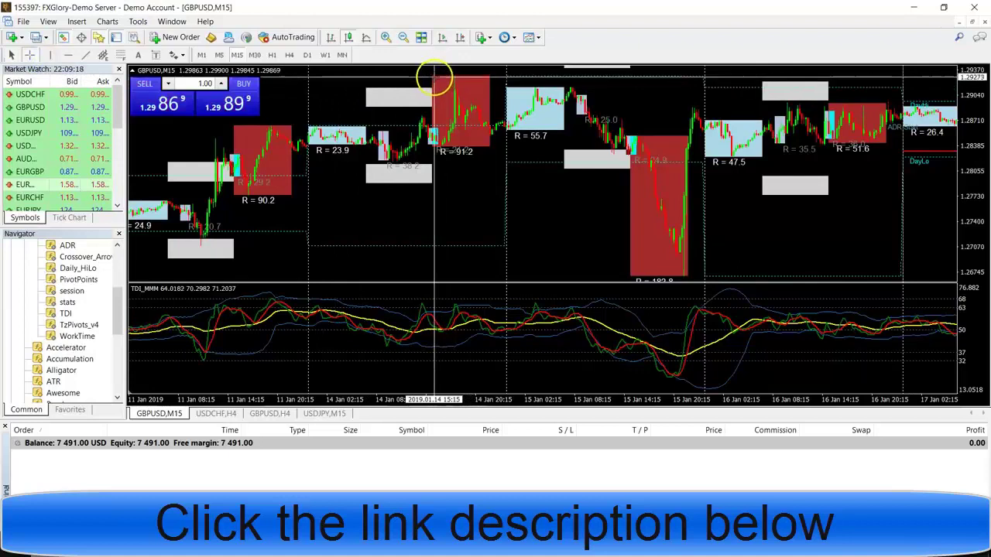
pyautogui.moveTo(433, 78); pyautogui.dragTo(480, 151)
pyautogui.click(454, 155)
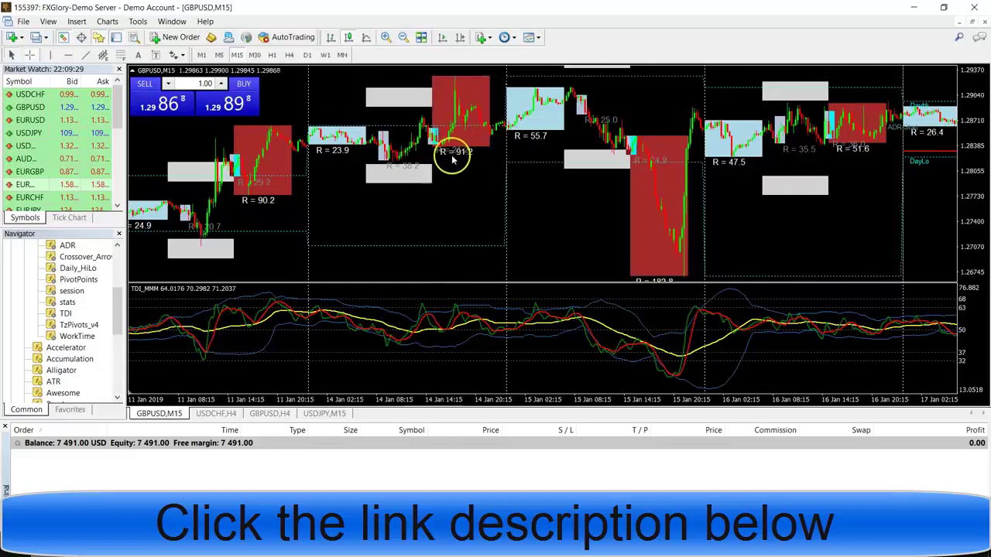
pyautogui.scroll(1, 465, 155)
pyautogui.click(361, 150)
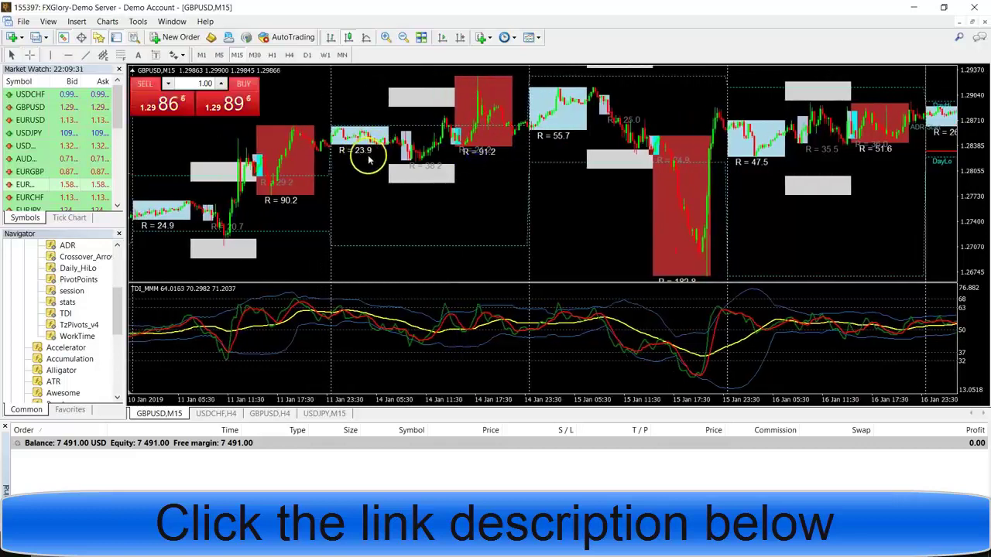